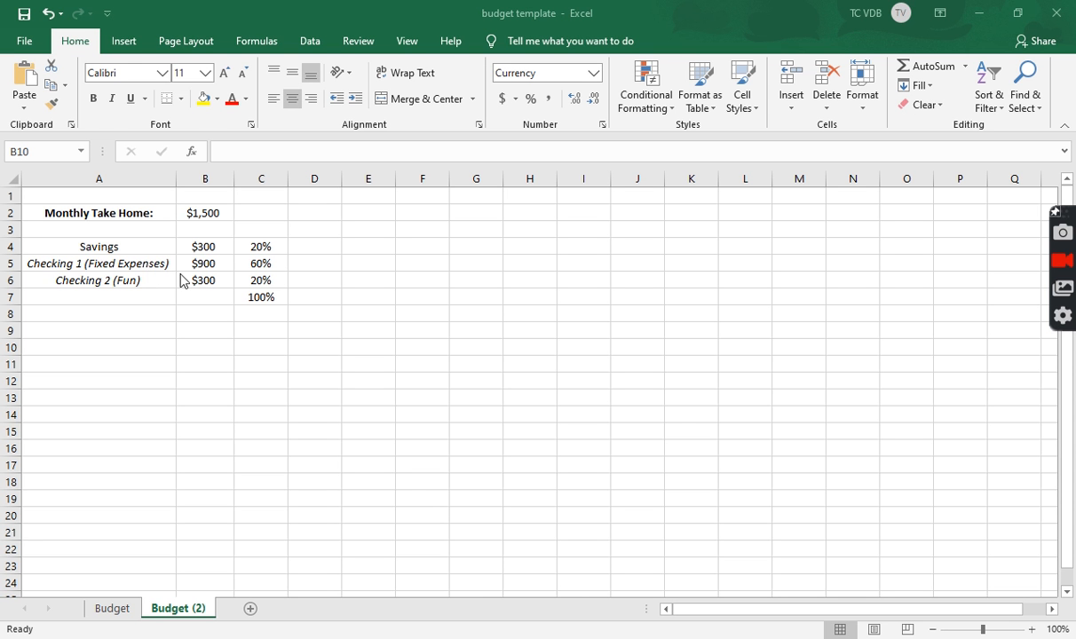
- Enter the heading Fixed Expense in cell A9, below the account allocation table
{"action": "left_click", "coordinate": [80, 313]}
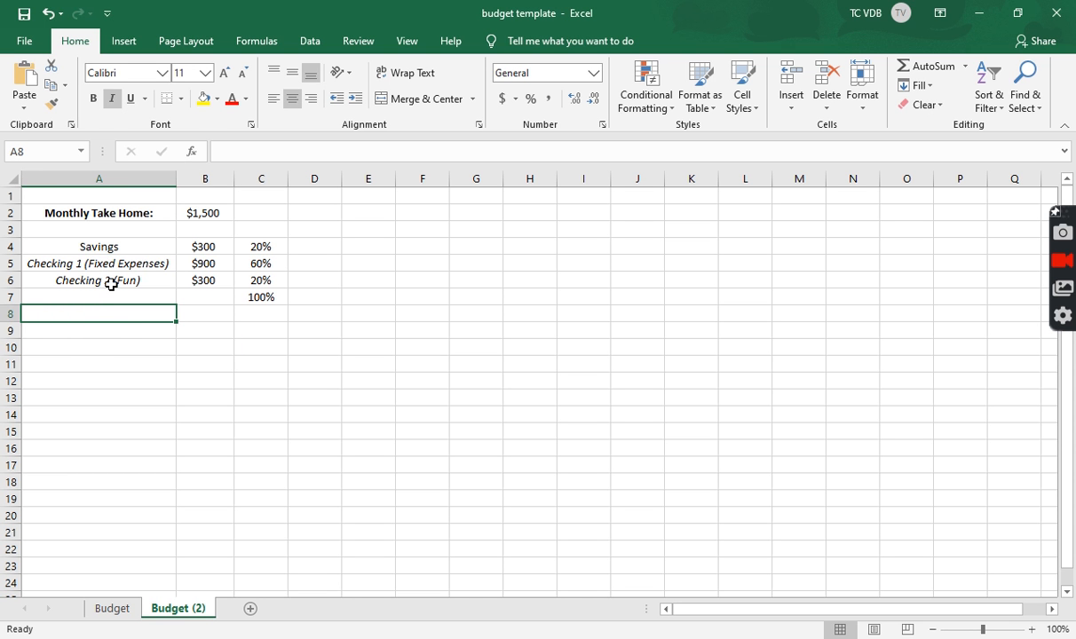
{"action": "left_click", "coordinate": [101, 325]}
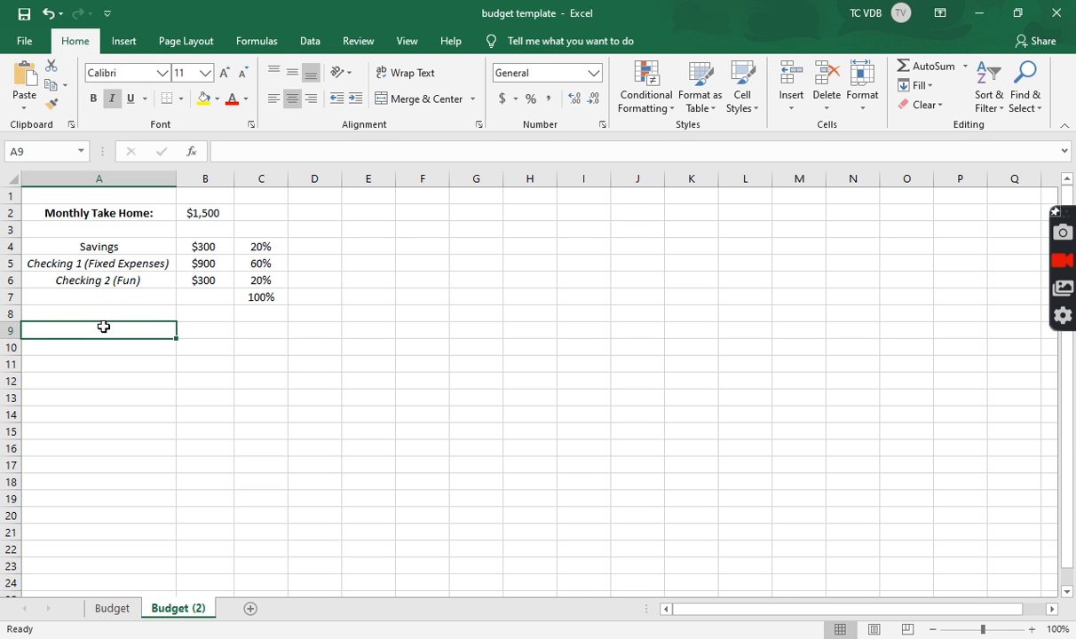
{"action": "type", "text": "Fixed"}
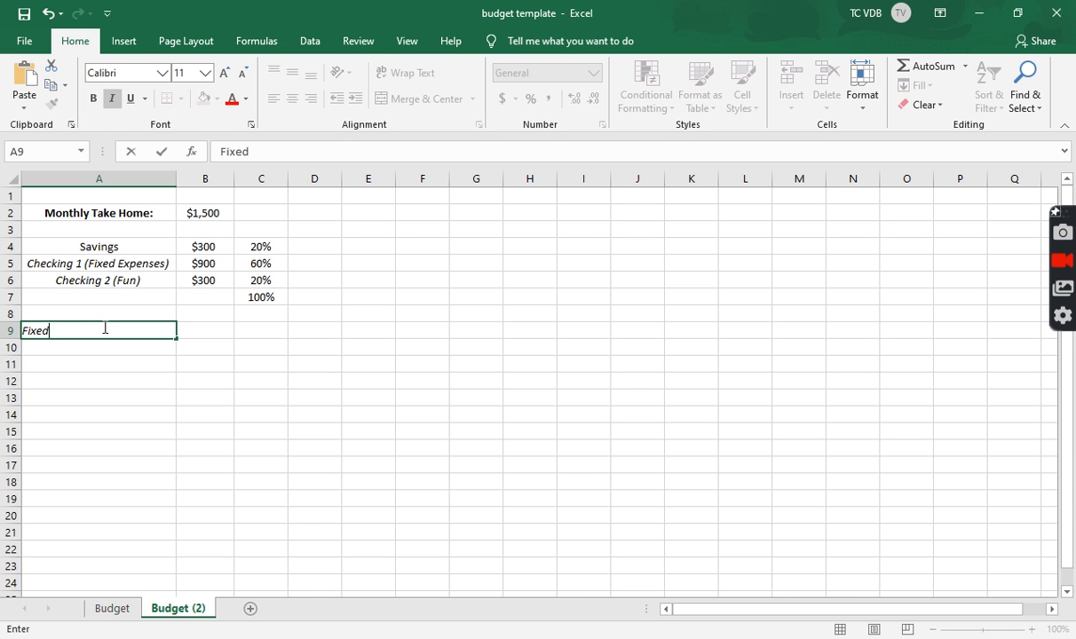
{"action": "type", "text": " Expense"}
{"action": "key", "text": "Return"}
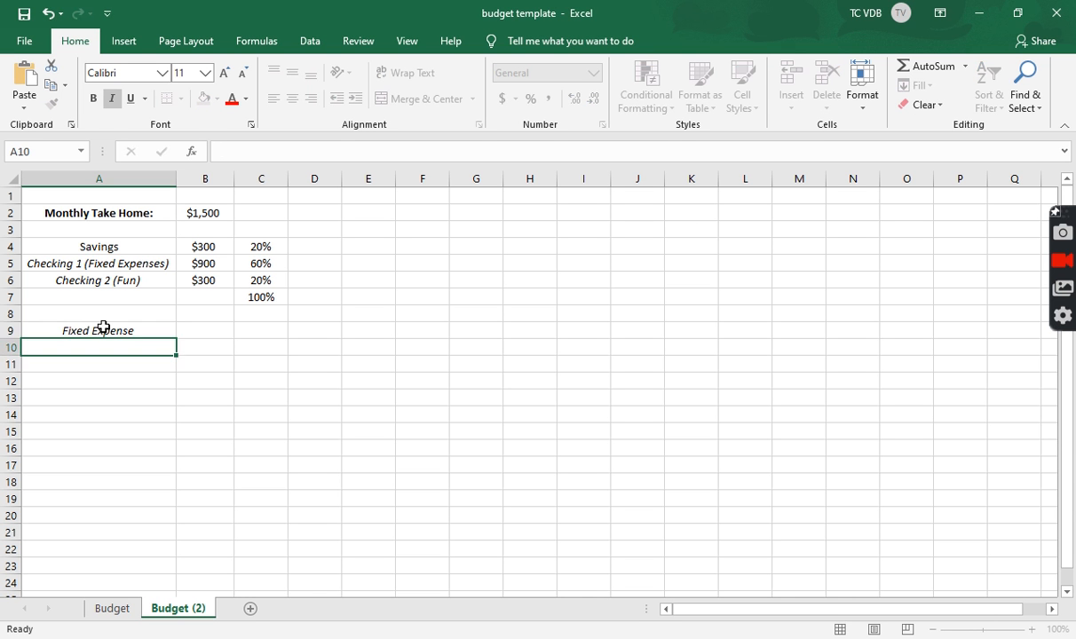
- List the fixed expenses Rent, Cell Phone, Car Insurance and Netflix in cells A10 to A13
{"action": "type", "text": "Rent"}
{"action": "key", "text": "Return"}
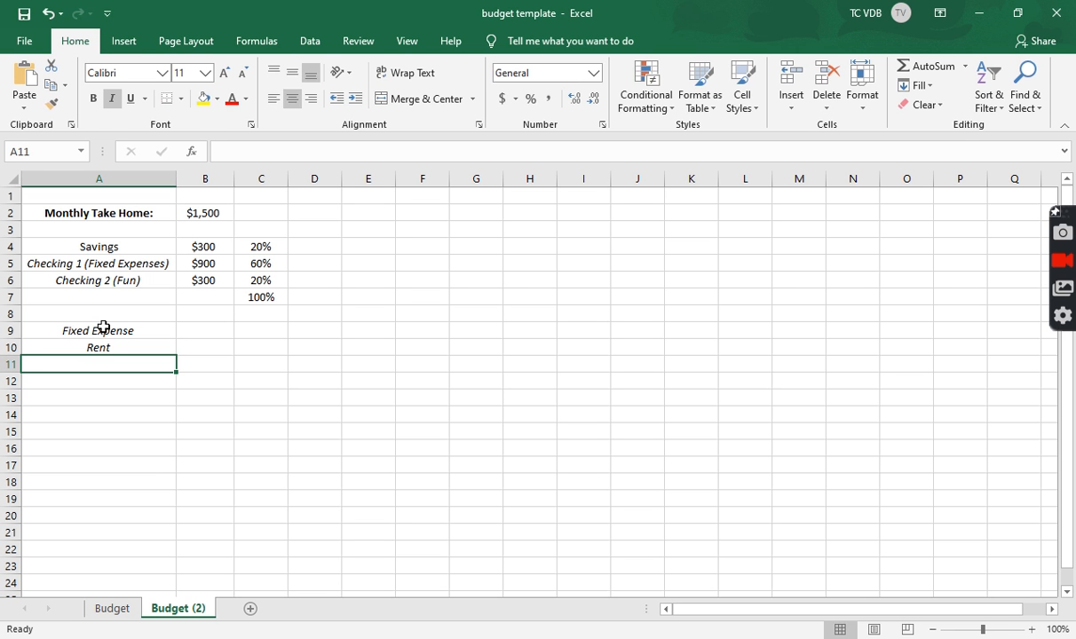
{"action": "type", "text": "Cell Phone"}
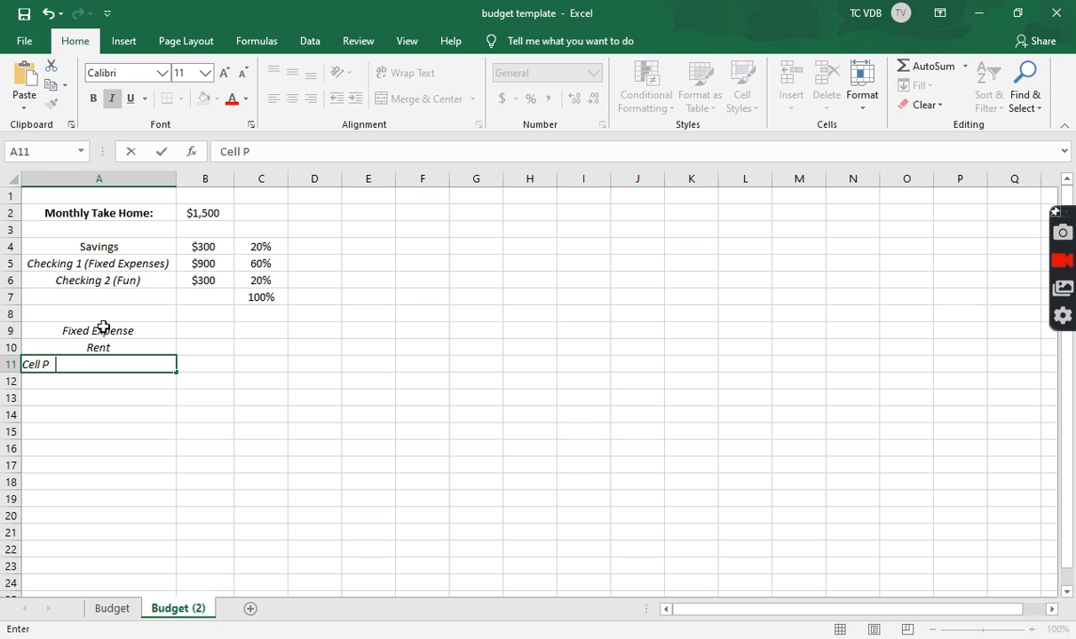
{"action": "key", "text": "Return"}
{"action": "type", "text": "C"}
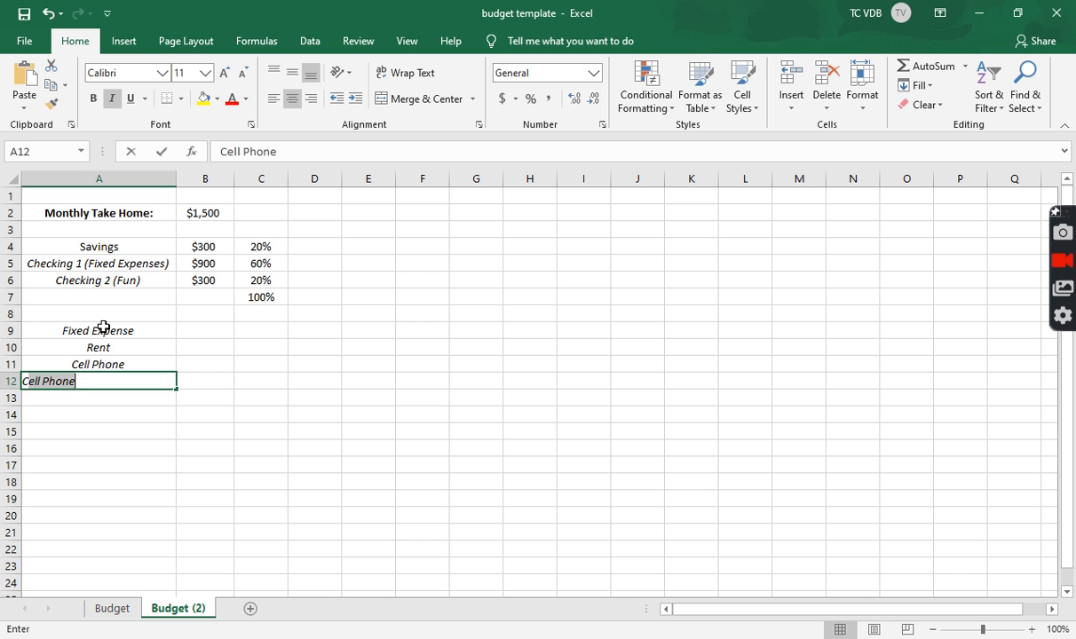
{"action": "type", "text": "ar Insurance"}
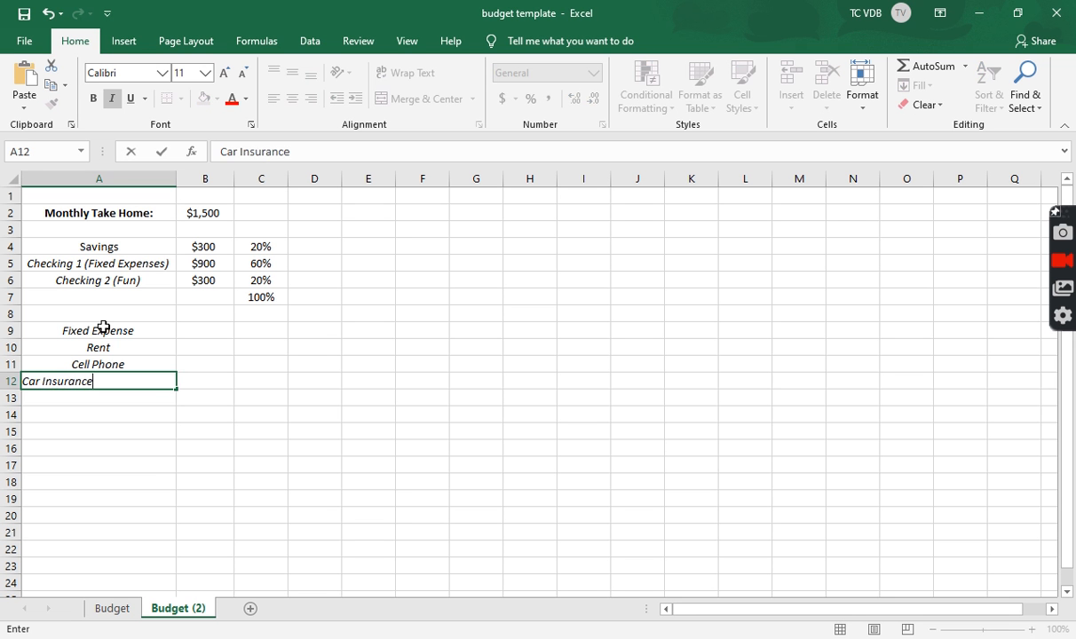
{"action": "key", "text": "Return"}
{"action": "type", "text": "Netflix"}
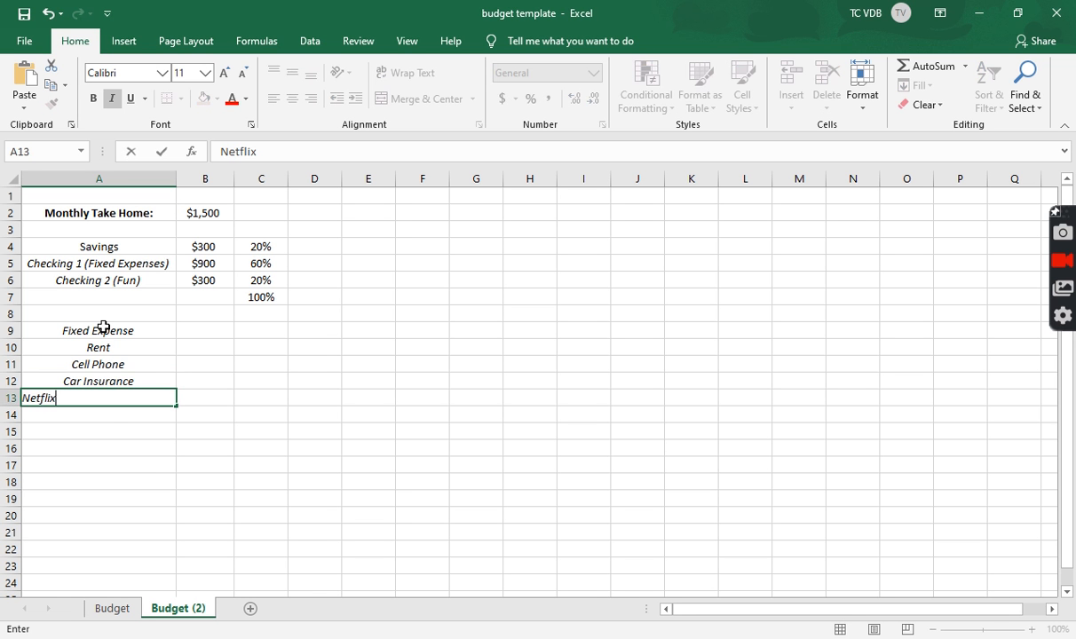
{"action": "key", "text": "Return"}
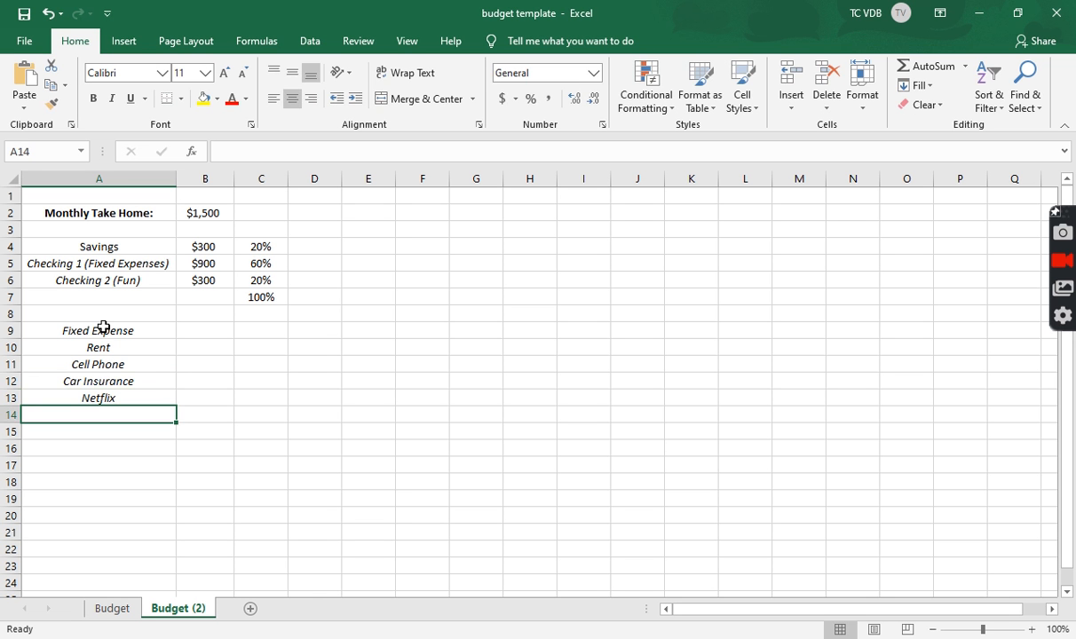
- Fill in the fixed expense amounts in B10 to B13: Rent $800, Cell Phone $25, Car Insurance $20 and Netflix $50
{"action": "left_click", "coordinate": [185, 350]}
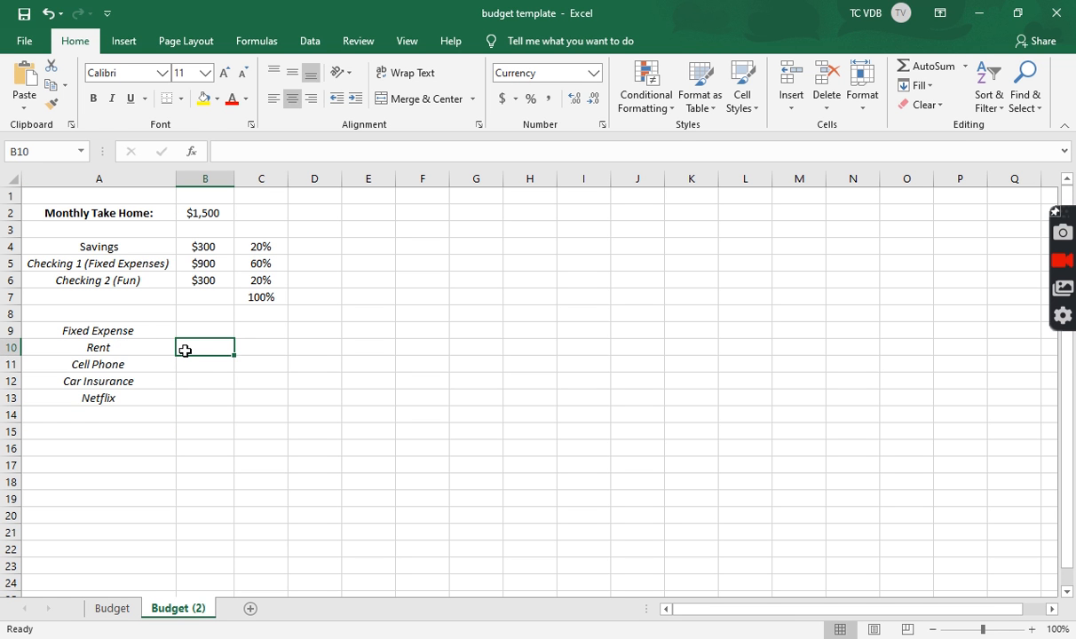
{"action": "type", "text": "$800"}
{"action": "key", "text": "Return"}
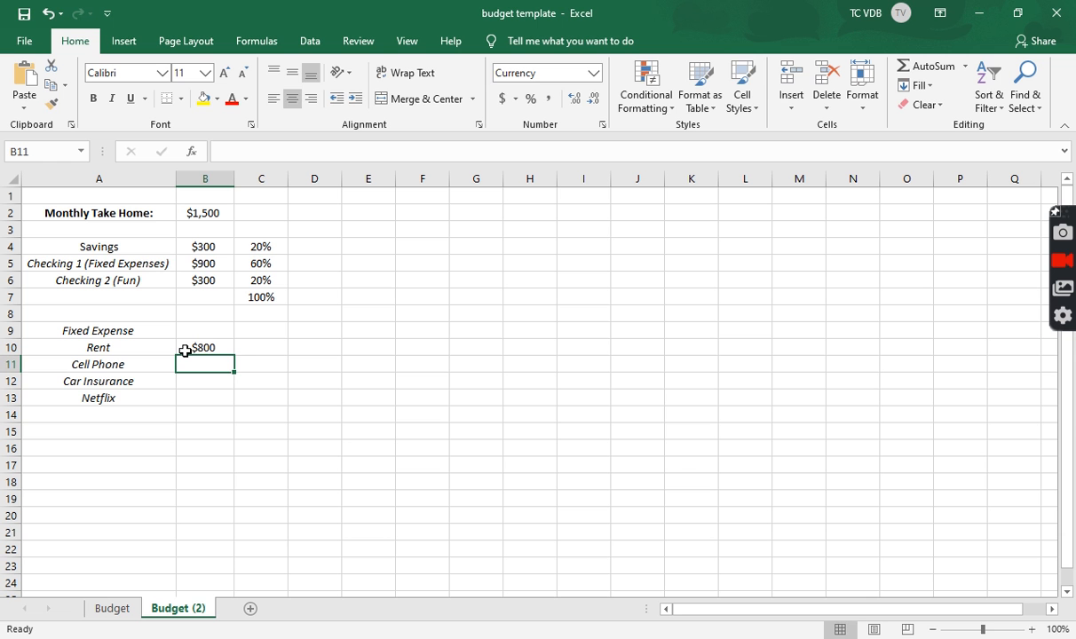
{"action": "type", "text": "$25"}
{"action": "key", "text": "Return"}
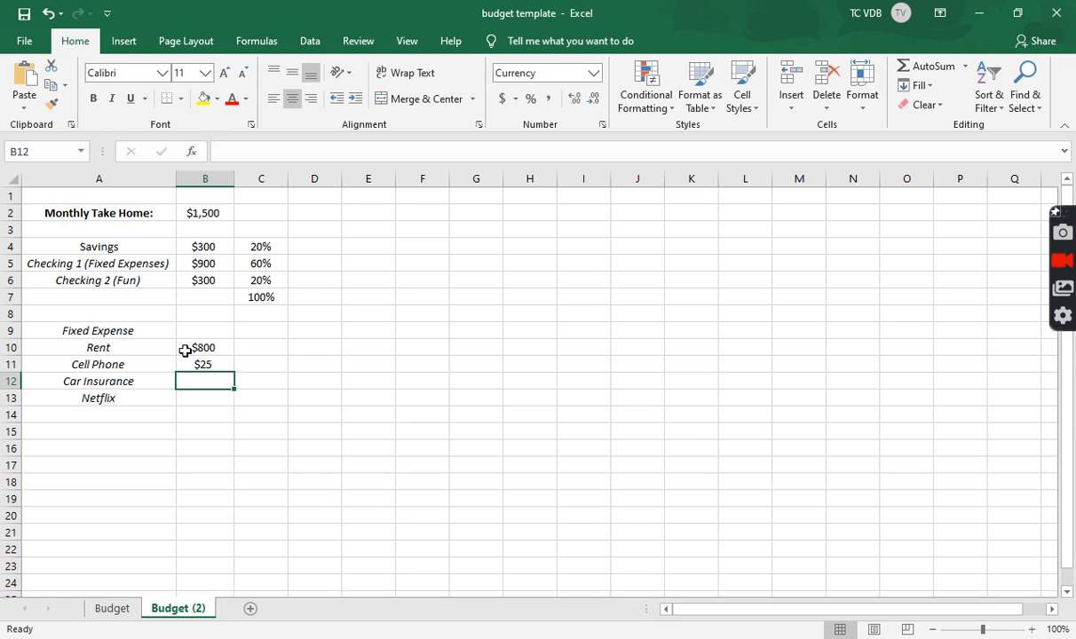
{"action": "type", "text": "$20"}
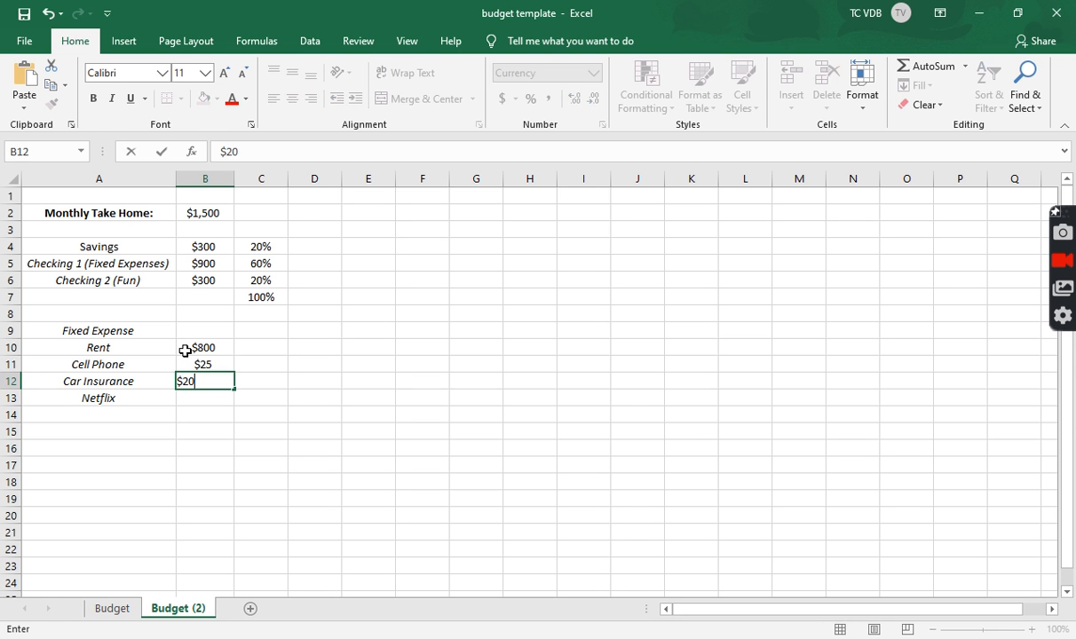
{"action": "key", "text": "Return"}
{"action": "type", "text": "$50"}
{"action": "key", "text": "Return"}
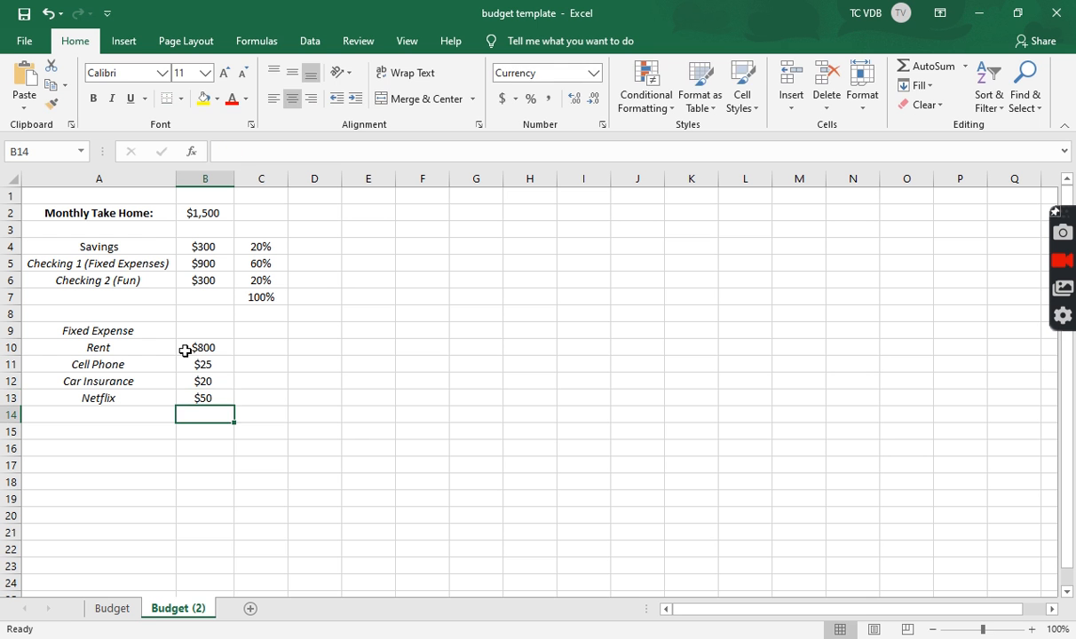
- Total the fixed expense amounts in cell B14 with the formula =SUM(B10:B13)
{"action": "type", "text": "=sum("}
{"action": "left_click_drag", "start_coordinate": [202, 348], "coordinate": [201, 399]}
{"action": "key", "text": "Return"}
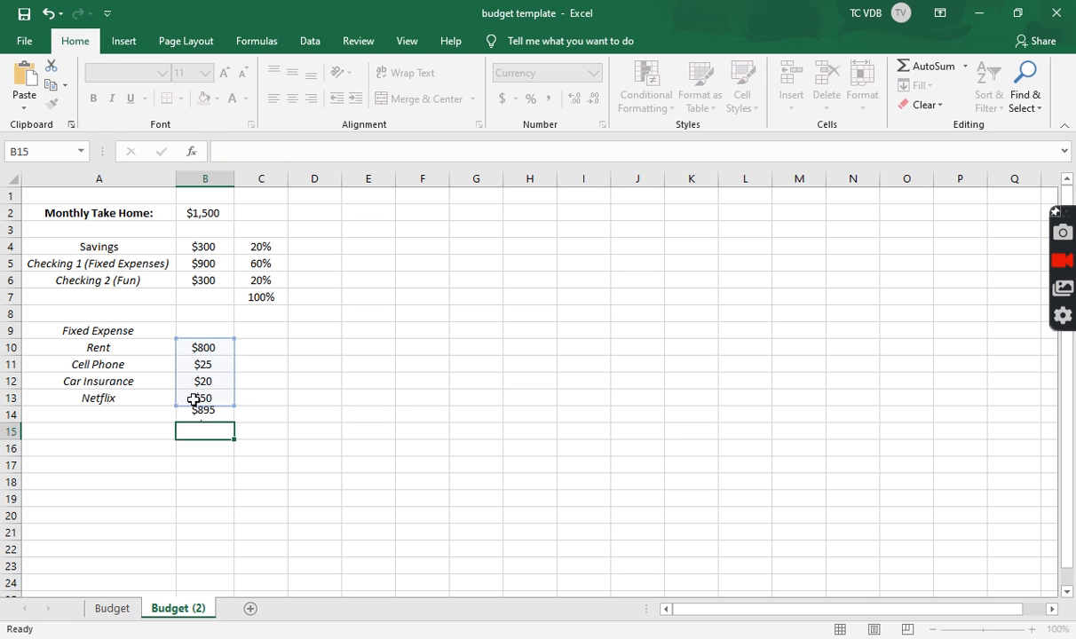
{"action": "key", "text": "Up"}
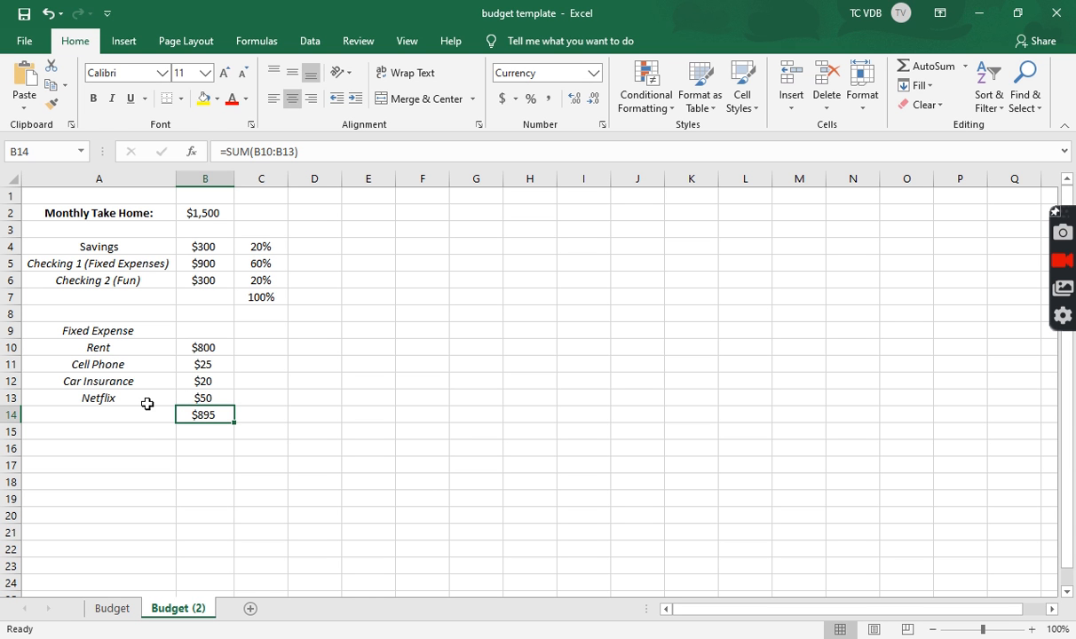
- Add the label Checking 1: in A16 and link B16 to the Checking 1 (Fixed Expenses) amount in B5
{"action": "left_click", "coordinate": [137, 444]}
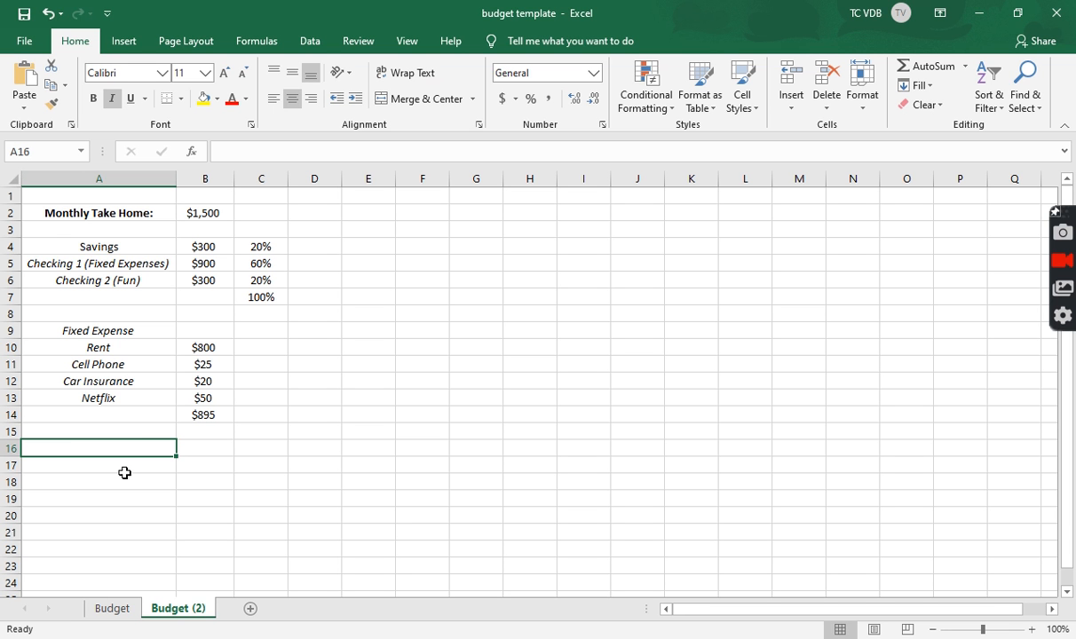
{"action": "type", "text": "Checking 1"}
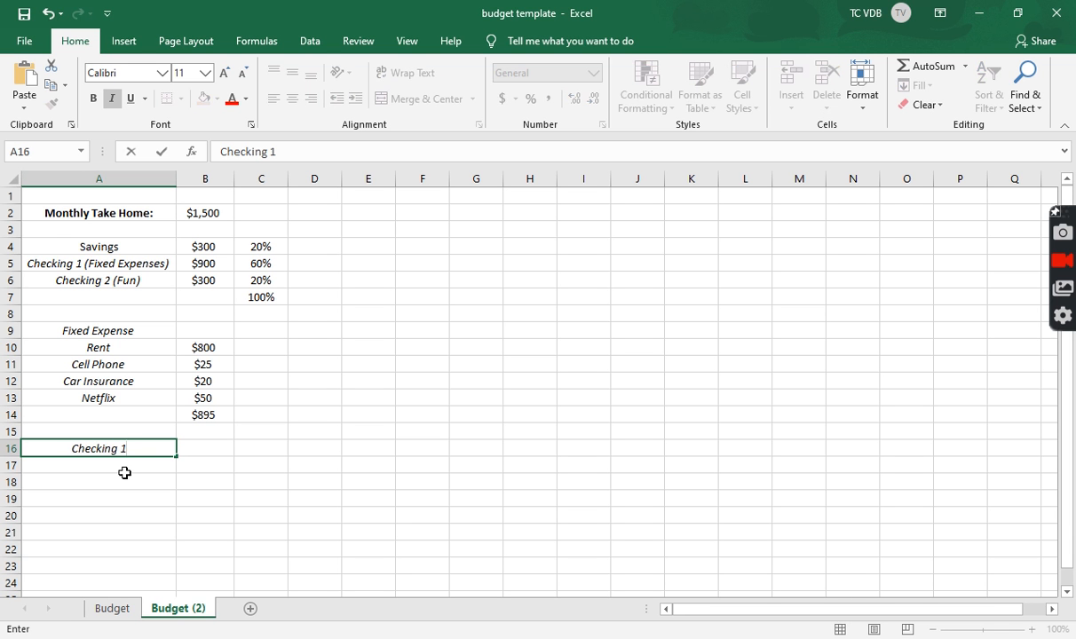
{"action": "type", "text": ":"}
{"action": "key", "text": "Tab"}
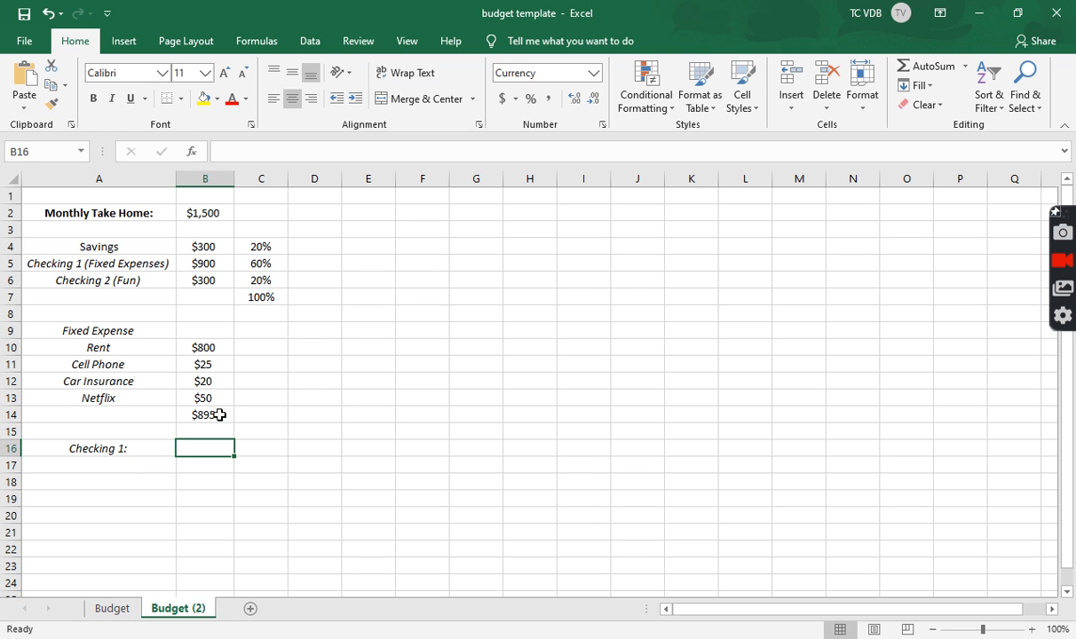
{"action": "type", "text": "="}
{"action": "left_click", "coordinate": [202, 259]}
{"action": "key", "text": "Return"}
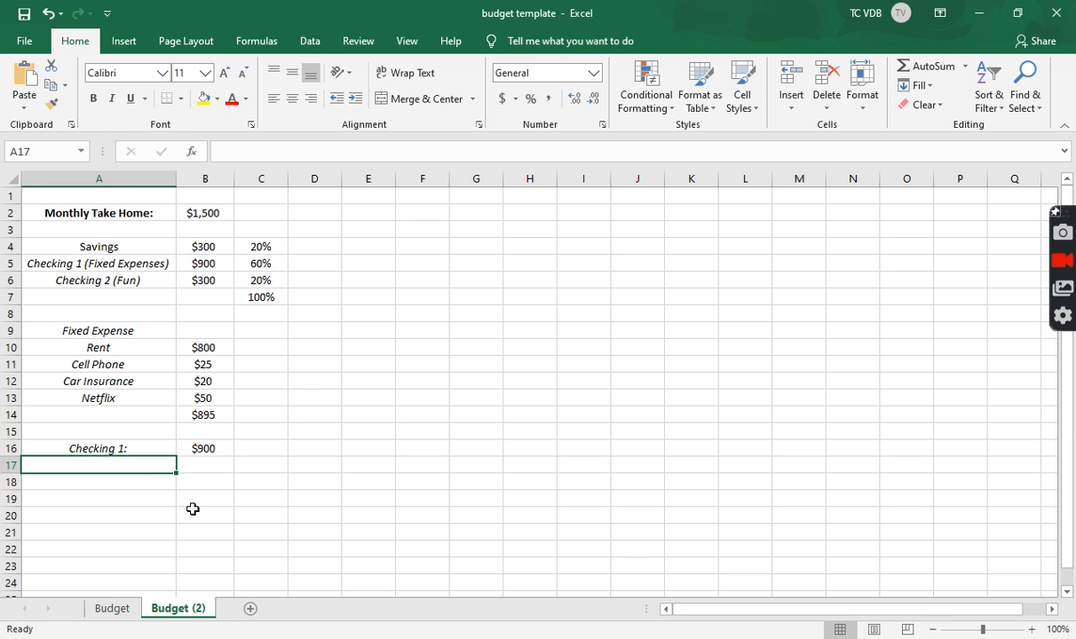
- Add a Variance row in row 17, with B17 subtracting the fixed expense total in B14 from the Checking 1 amount in B16
{"action": "type", "text": "Variance"}
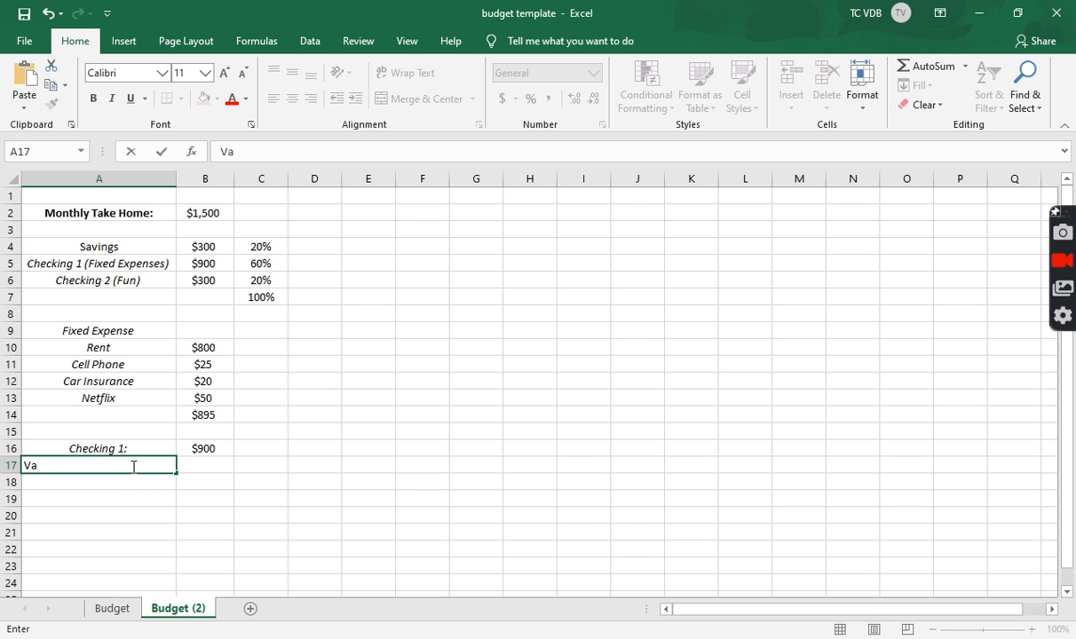
{"action": "key", "text": "Tab"}
{"action": "type", "text": "="}
{"action": "key", "text": "Up"}
{"action": "type", "text": "-"}
{"action": "key", "text": "Up"}
{"action": "key", "text": "Up"}
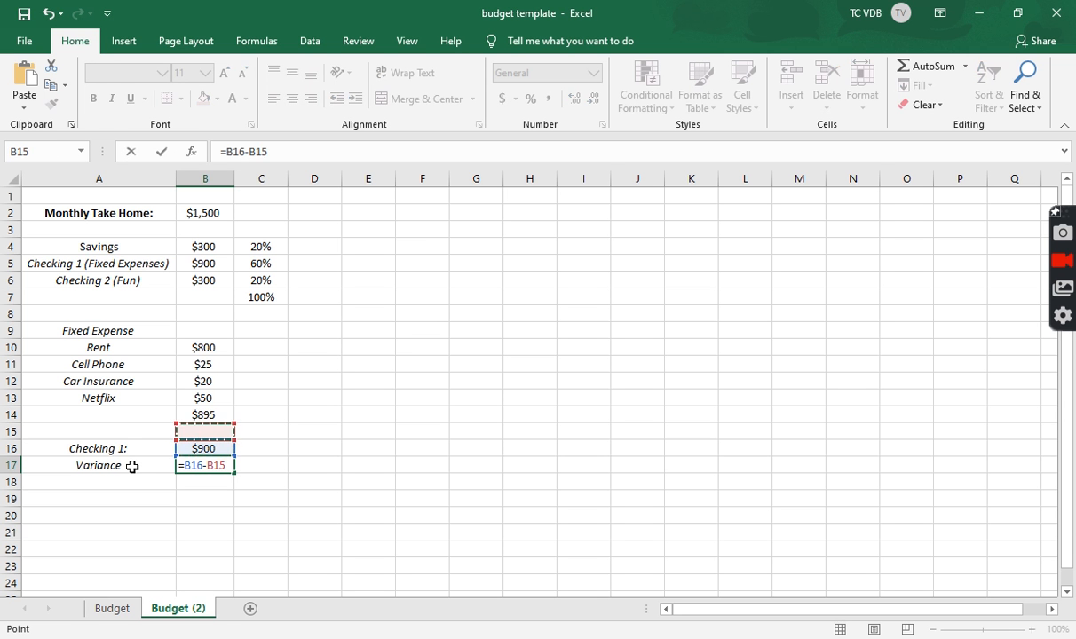
{"action": "key", "text": "Return"}
- Label the fixed expense sum row by entering Total: in cell A14
{"action": "key", "text": "Up"}
{"action": "key", "text": "Up"}
{"action": "key", "text": "Up"}
{"action": "key", "text": "Up"}
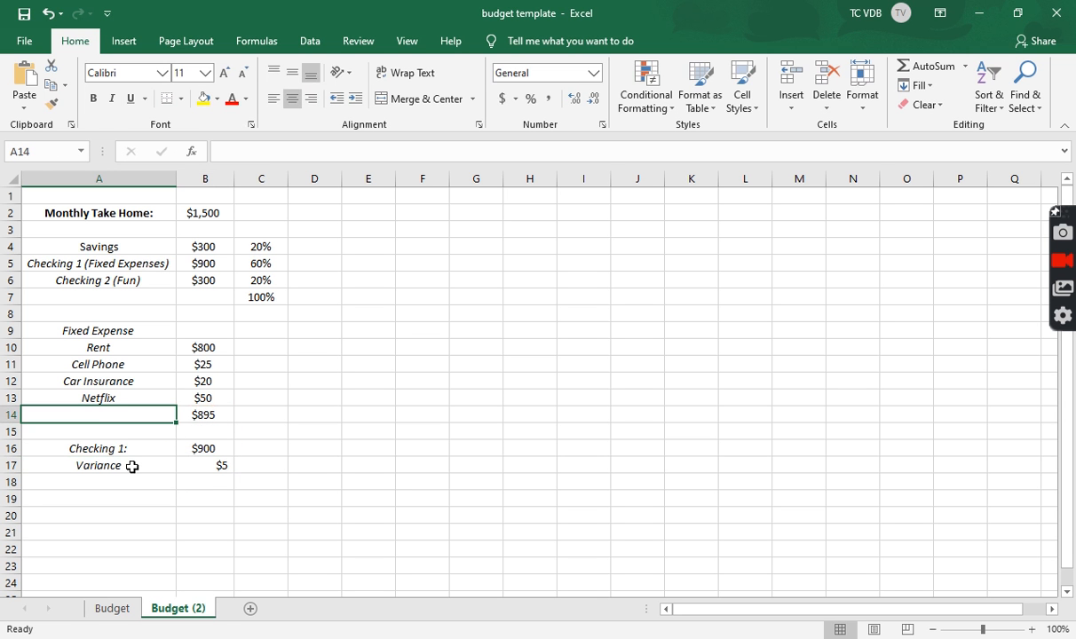
{"action": "type", "text": "Total\""}
{"action": "key", "text": "BackSpace"}
{"action": "type", "text": ":"}
{"action": "key", "text": "Return"}
{"action": "key", "text": "Down"}
{"action": "key", "text": "Down"}
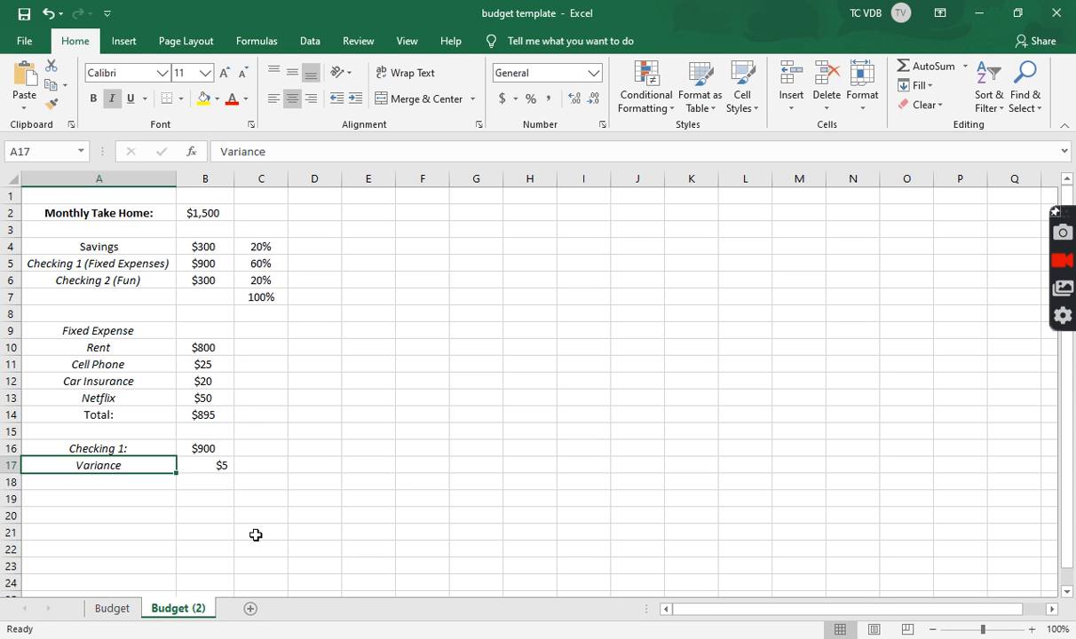
- Set the Checking 1 (Fixed Expenses) share in C5 to 65% and the Savings share in C4 to 15%
{"action": "left_click", "coordinate": [267, 262]}
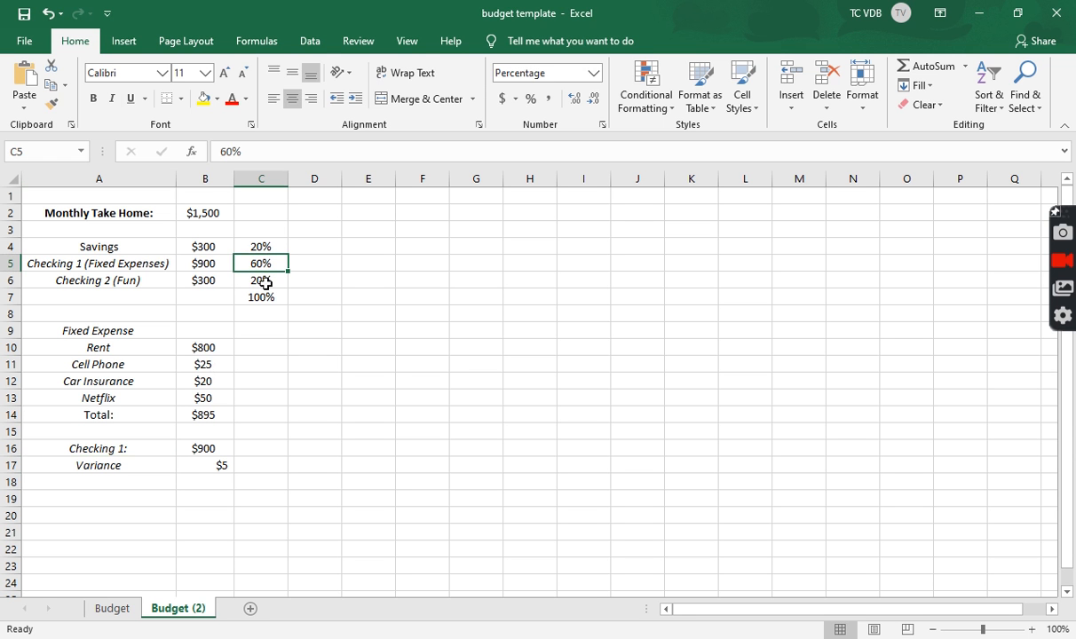
{"action": "type", "text": "65"}
{"action": "key", "text": "Tab"}
{"action": "left_click", "coordinate": [271, 251]}
{"action": "type", "text": "15"}
{"action": "key", "text": "Tab"}
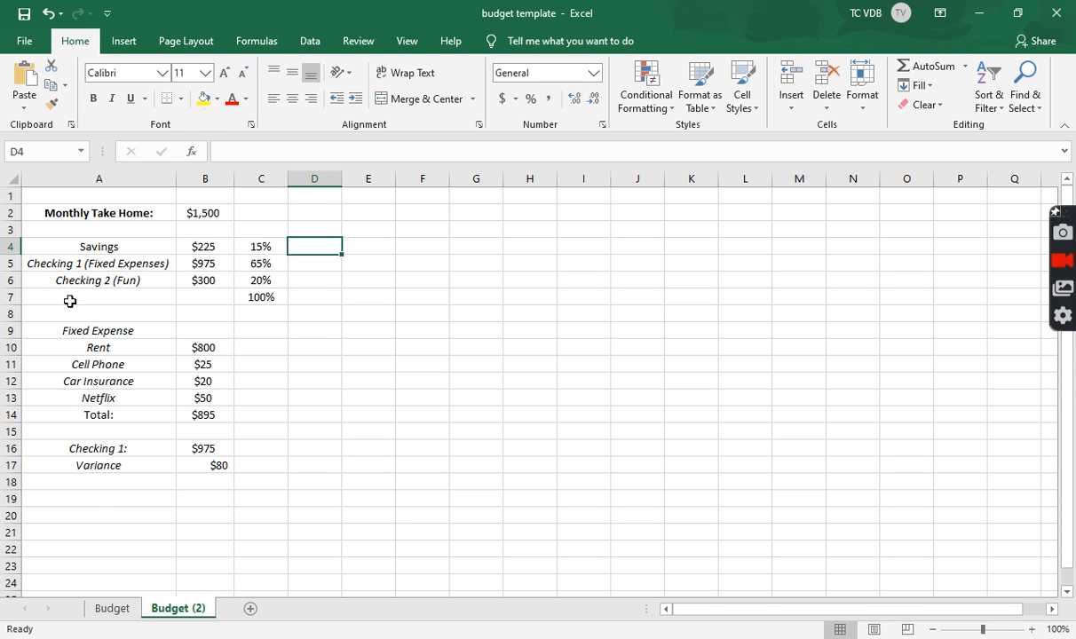
- Add a centered Fun row in row 20, with B20 linked to the Checking 2 (Fun) amount in B6
{"action": "left_click", "coordinate": [97, 514]}
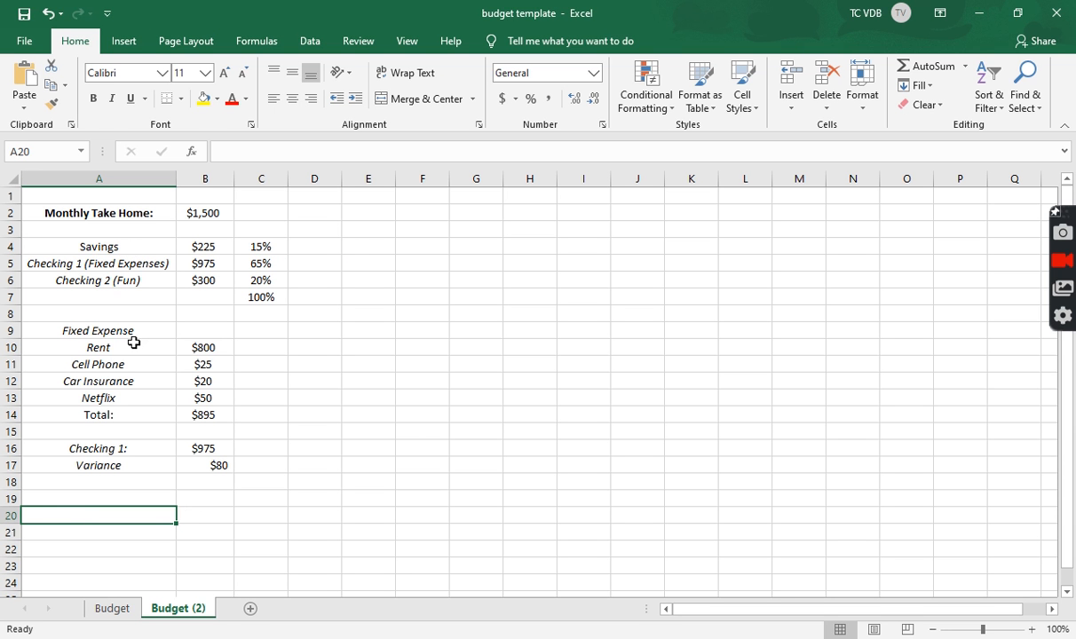
{"action": "type", "text": "Fun"}
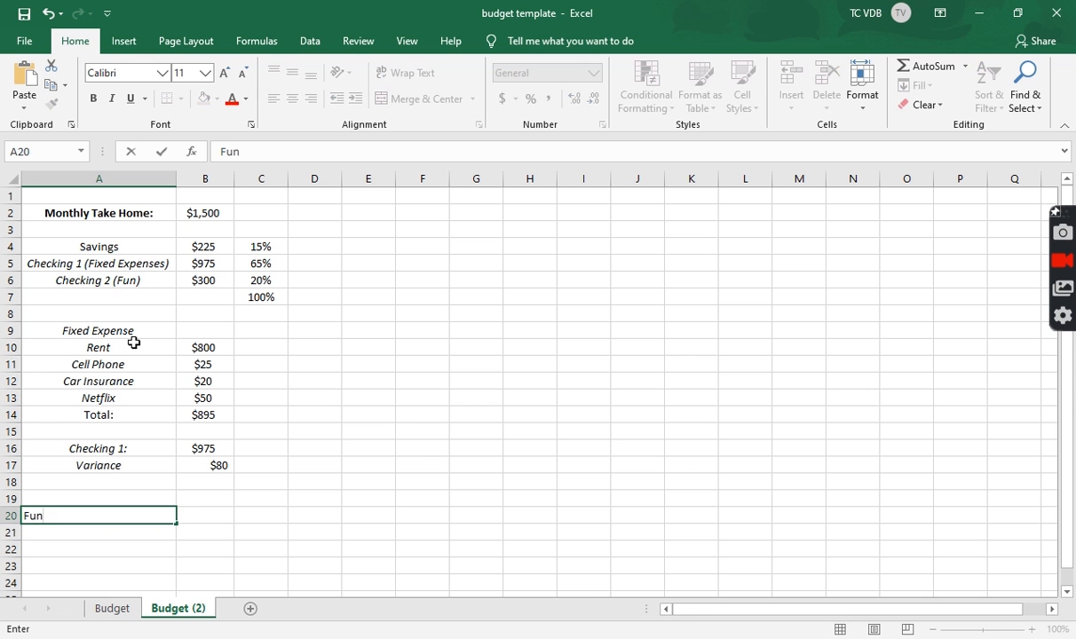
{"action": "key", "text": "Tab"}
{"action": "type", "text": "="}
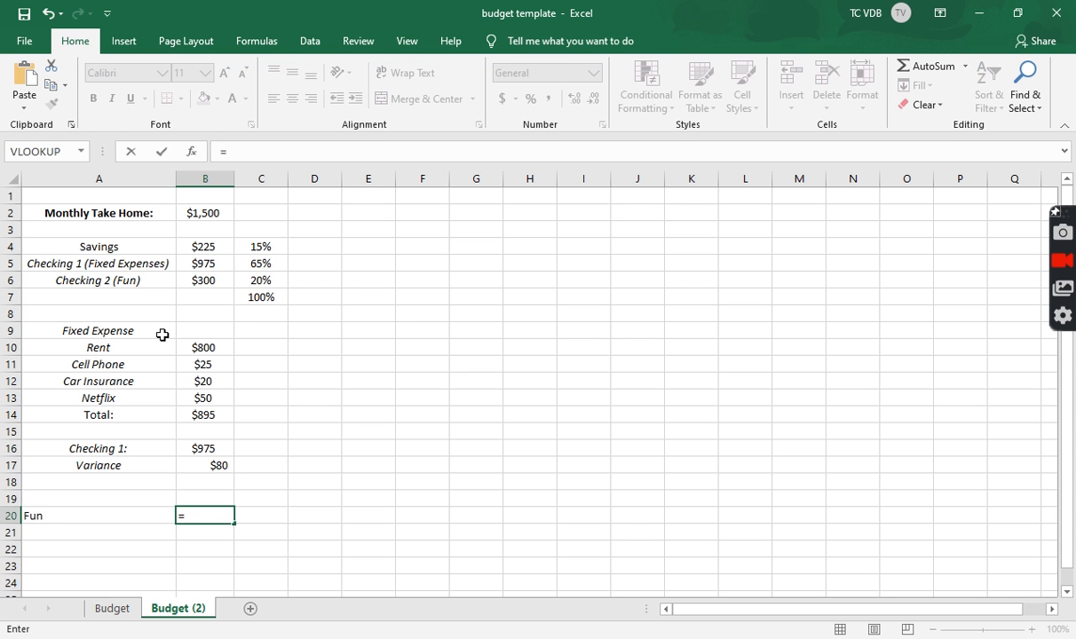
{"action": "left_click", "coordinate": [218, 278]}
{"action": "key", "text": "Return"}
{"action": "left_click", "coordinate": [138, 519]}
{"action": "left_click", "coordinate": [292, 99]}
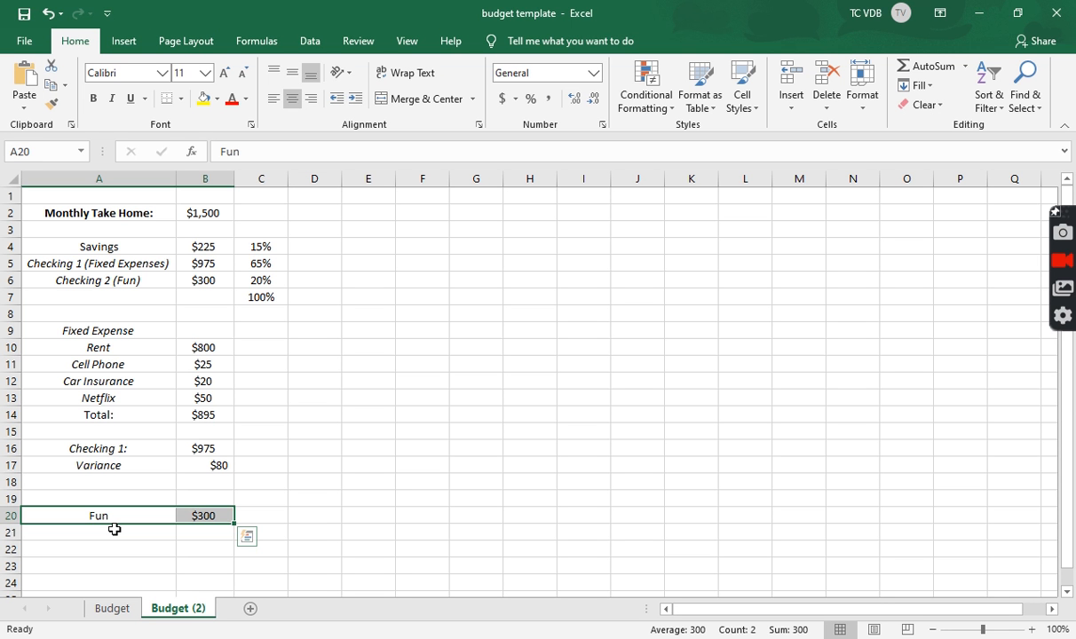
- Enter the label Daily: in cell A22, leaving one blank row below the Fun row
{"action": "left_click", "coordinate": [114, 529]}
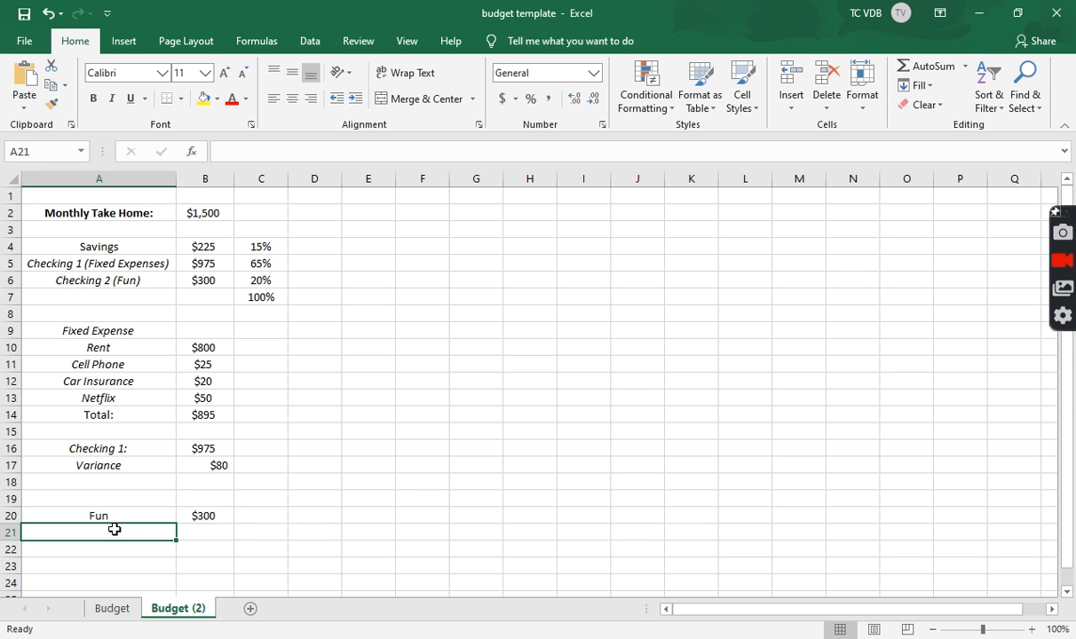
{"action": "key", "text": "Down"}
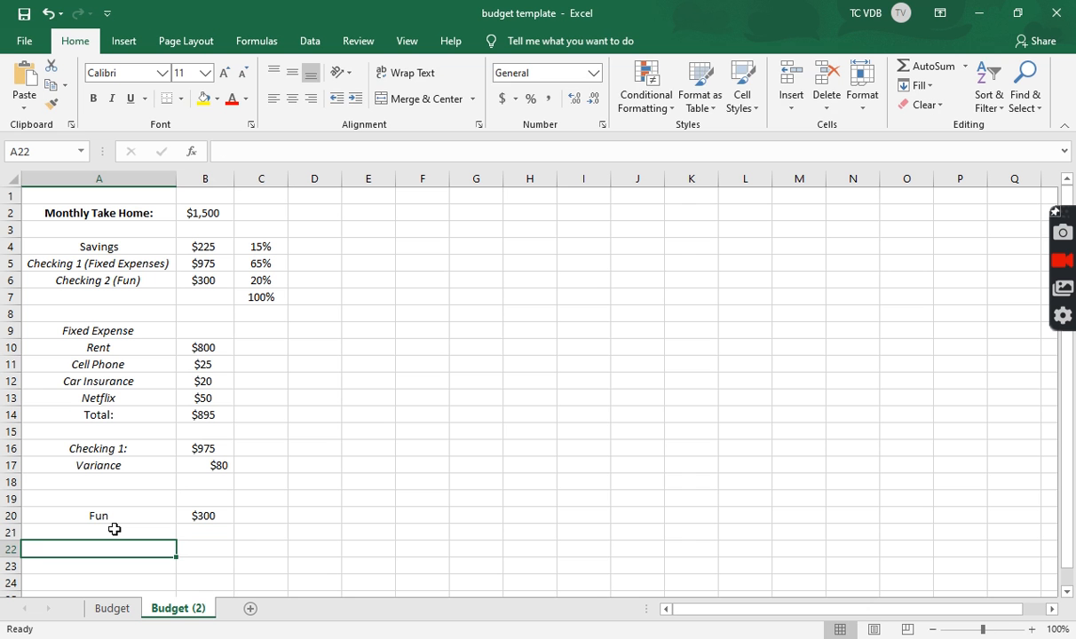
{"action": "type", "text": "Dailyu"}
{"action": "key", "text": "BackSpace"}
{"action": "type", "text": ":"}
{"action": "key", "text": "Tab"}
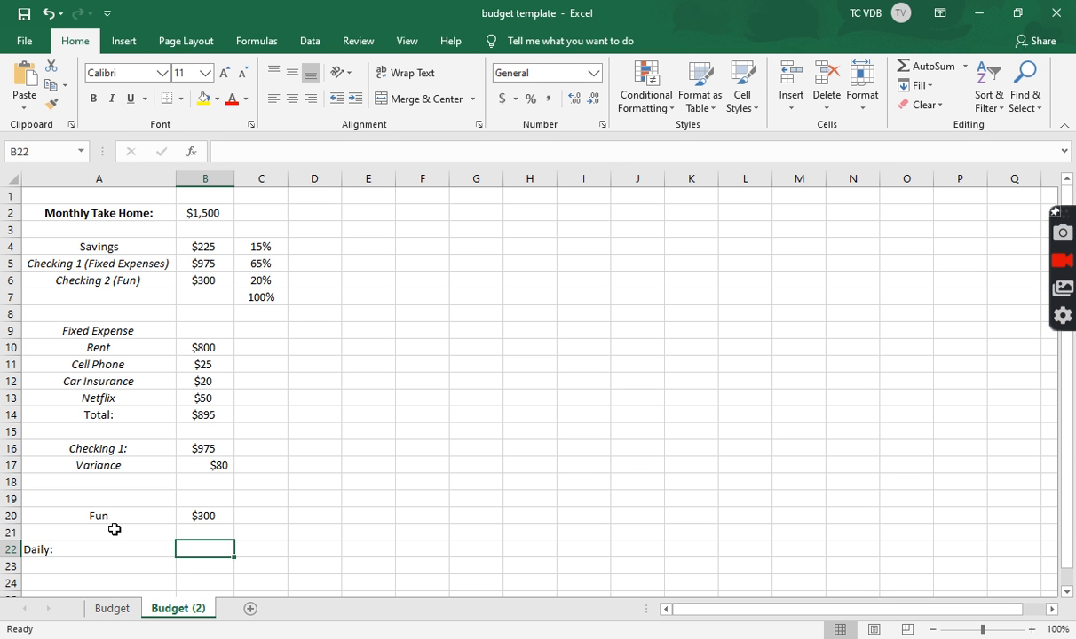
- Divide the Fun amount in B20 by 31 in cell B22, and center the contents of A20:B22
{"action": "type", "text": "="}
{"action": "key", "text": "Up"}
{"action": "key", "text": "Up"}
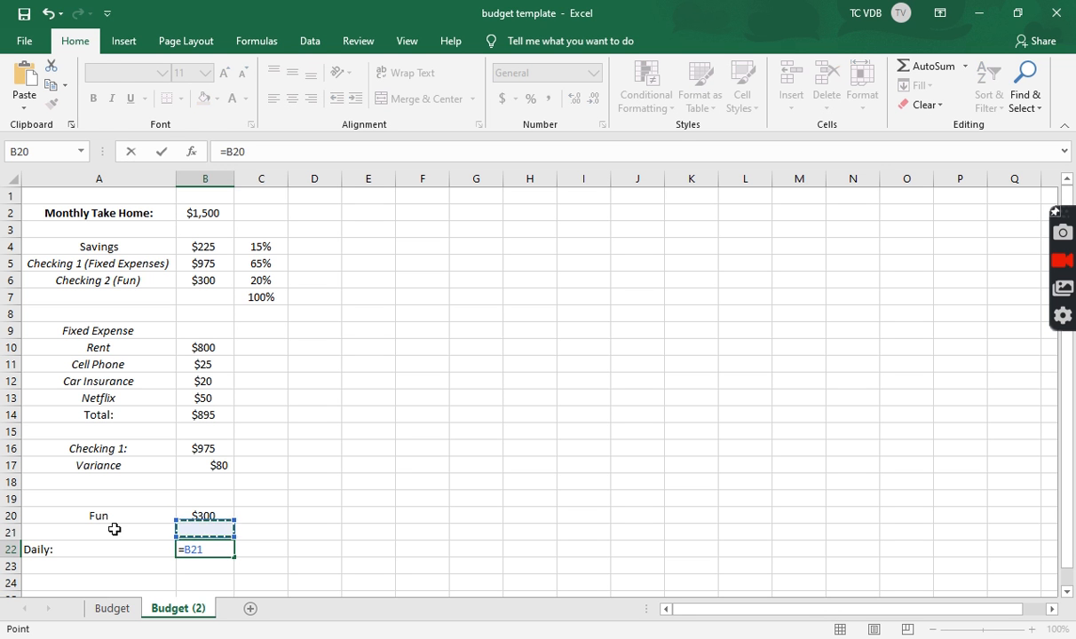
{"action": "type", "text": "/31"}
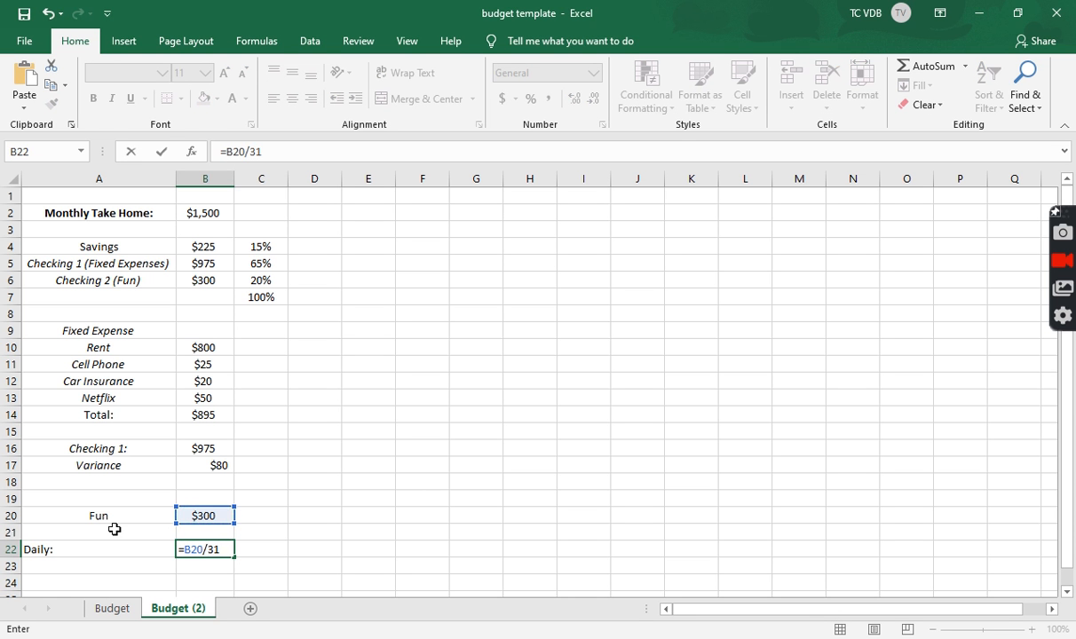
{"action": "key", "text": "Return"}
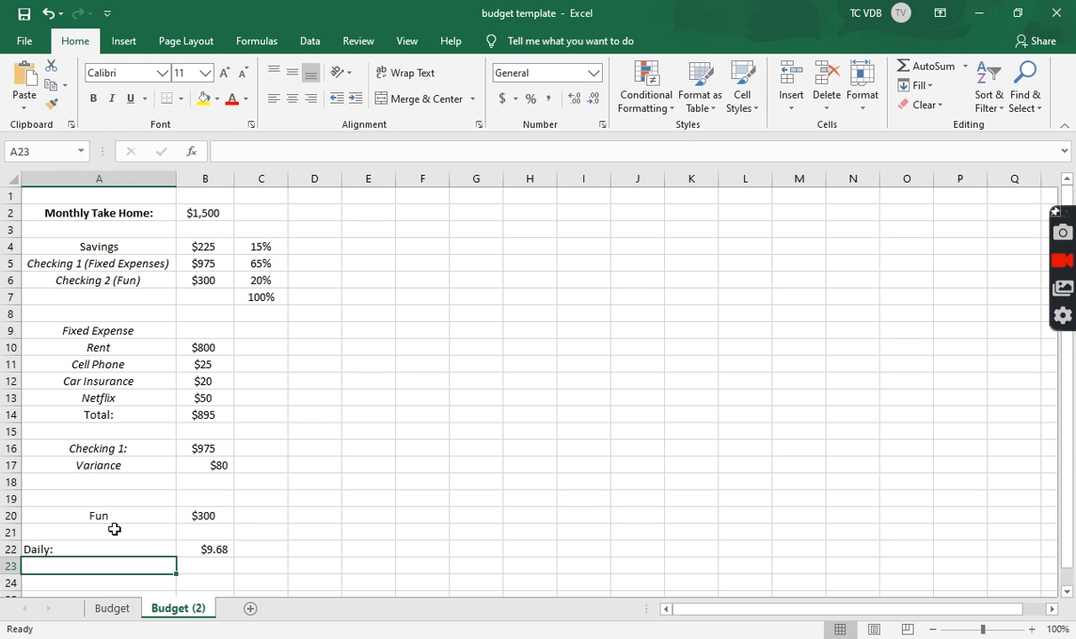
{"action": "left_click_drag", "start_coordinate": [211, 548], "coordinate": [119, 512]}
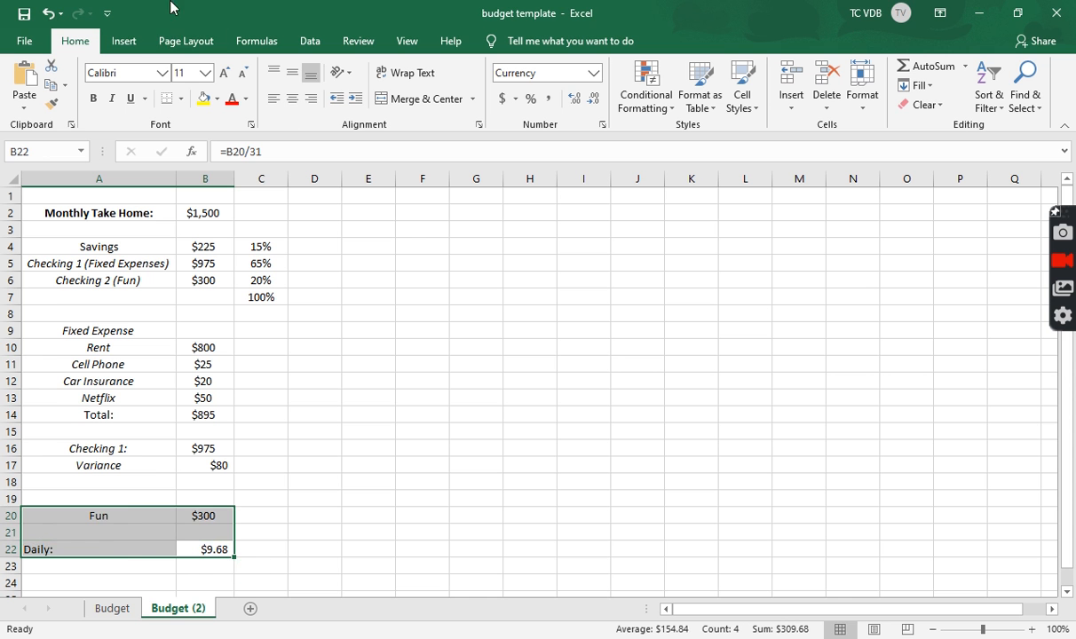
{"action": "left_click", "coordinate": [290, 100]}
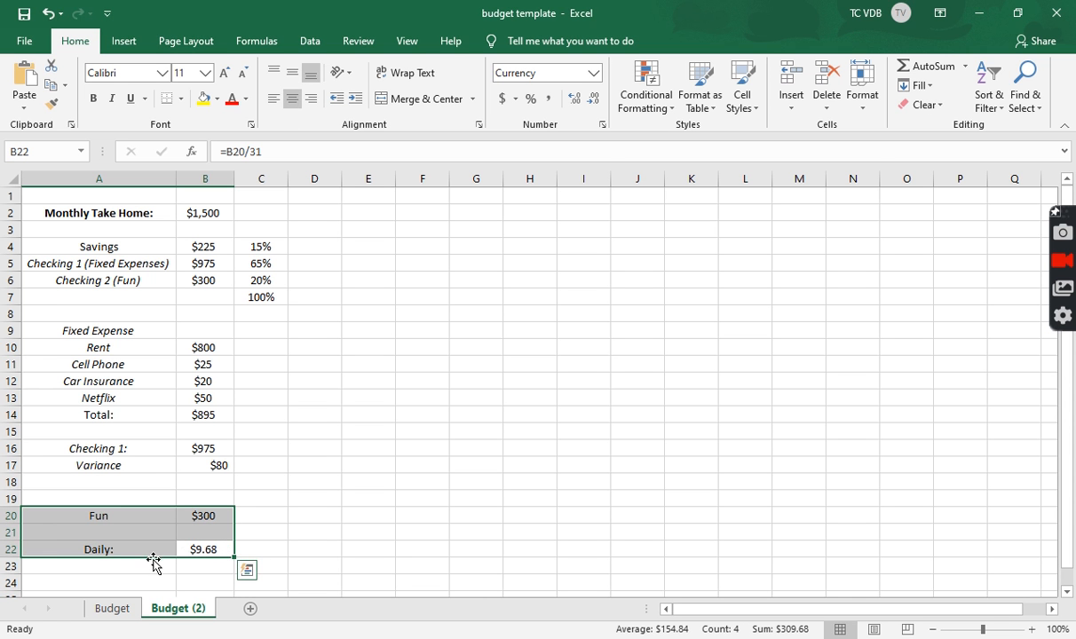
- Enter the label Weekly in cell A23, directly below the Daily: label
{"action": "left_click", "coordinate": [151, 563]}
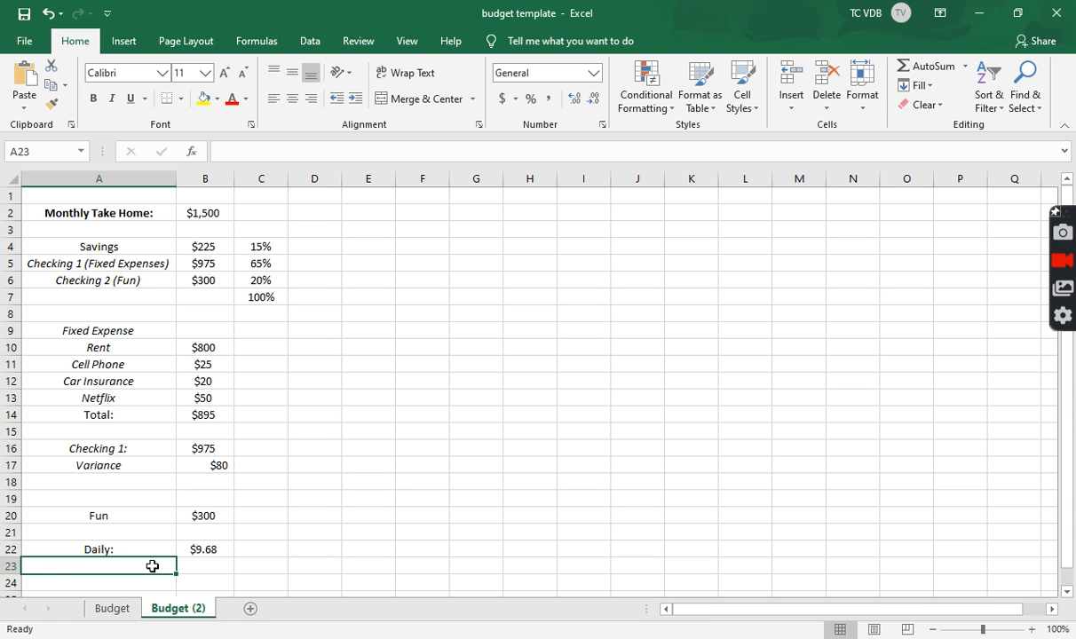
{"action": "type", "text": "Weekly"}
{"action": "key", "text": "Return"}
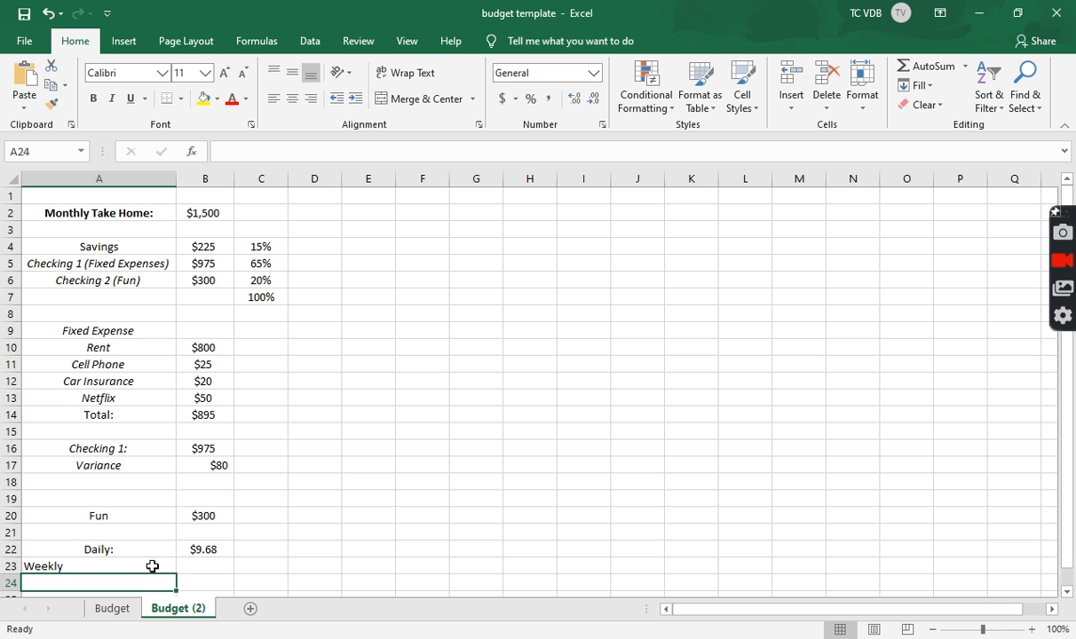